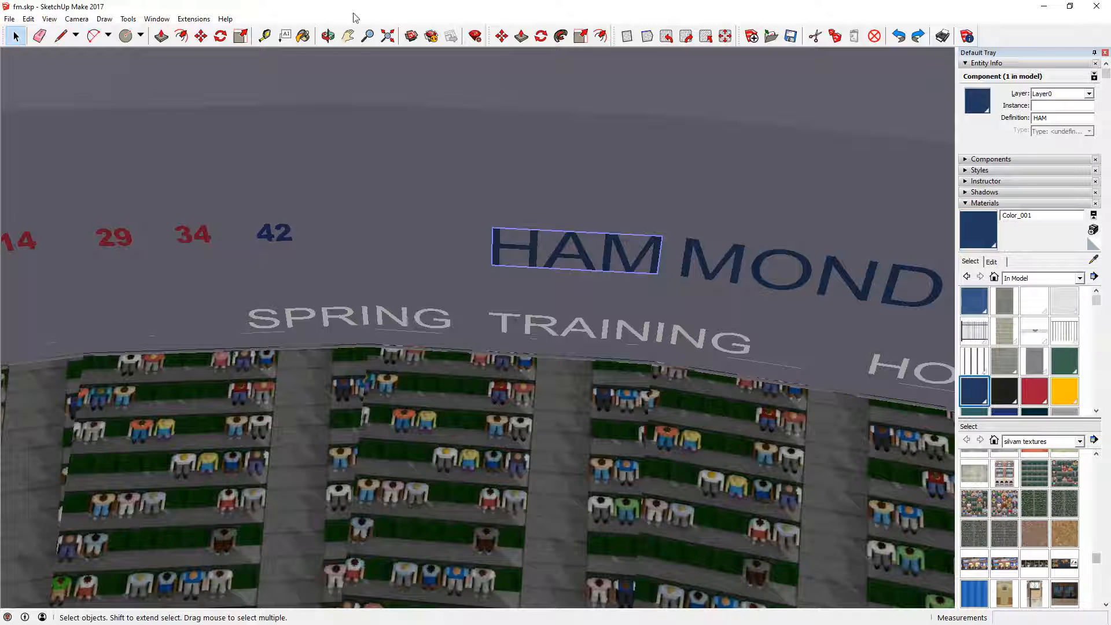
# - Switch to GIMP and examine the blue lettering in the stadium screenshot and the twinsblue colour swatch image
pyautogui.click(329, 35)
pyautogui.moveTo(652, 308); pyautogui.dragTo(665, 124)
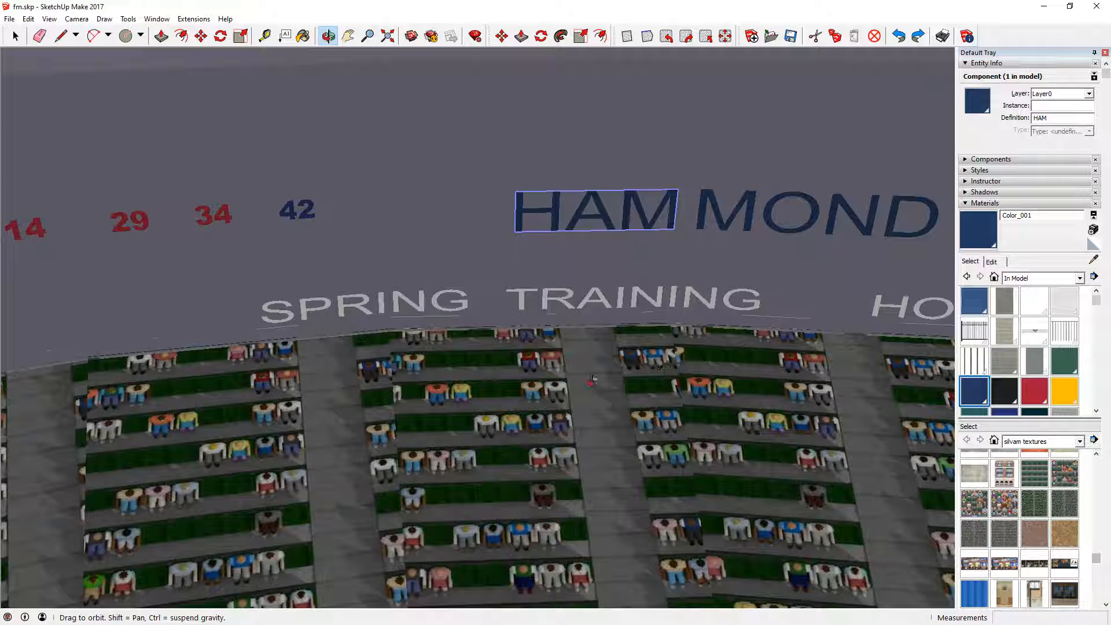
pyautogui.moveTo(352, 623)
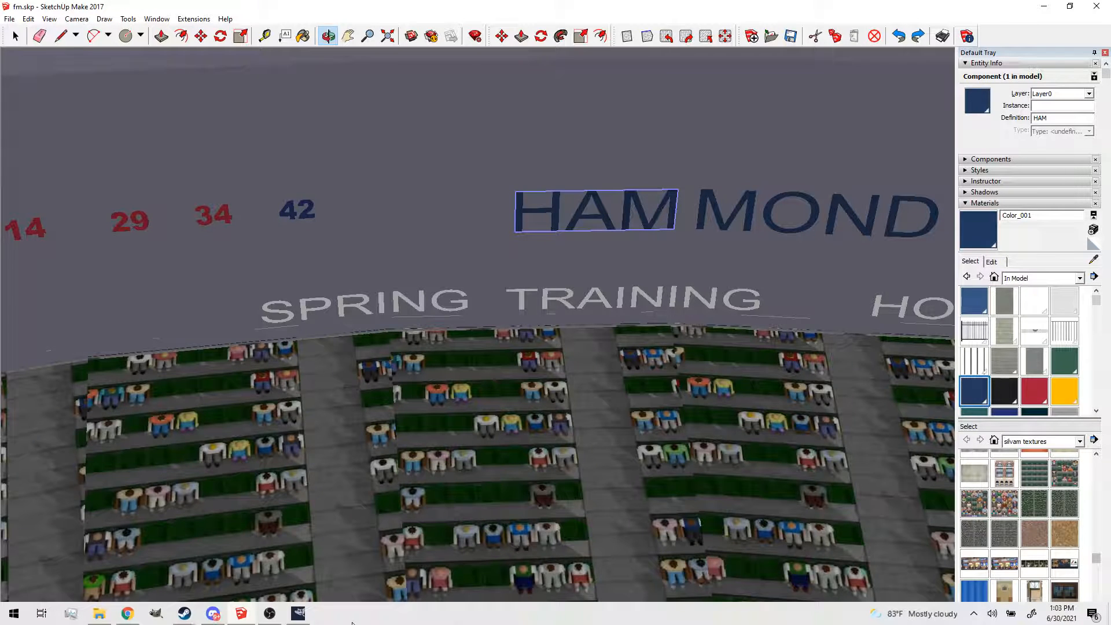
pyautogui.click(302, 615)
pyautogui.click(118, 45)
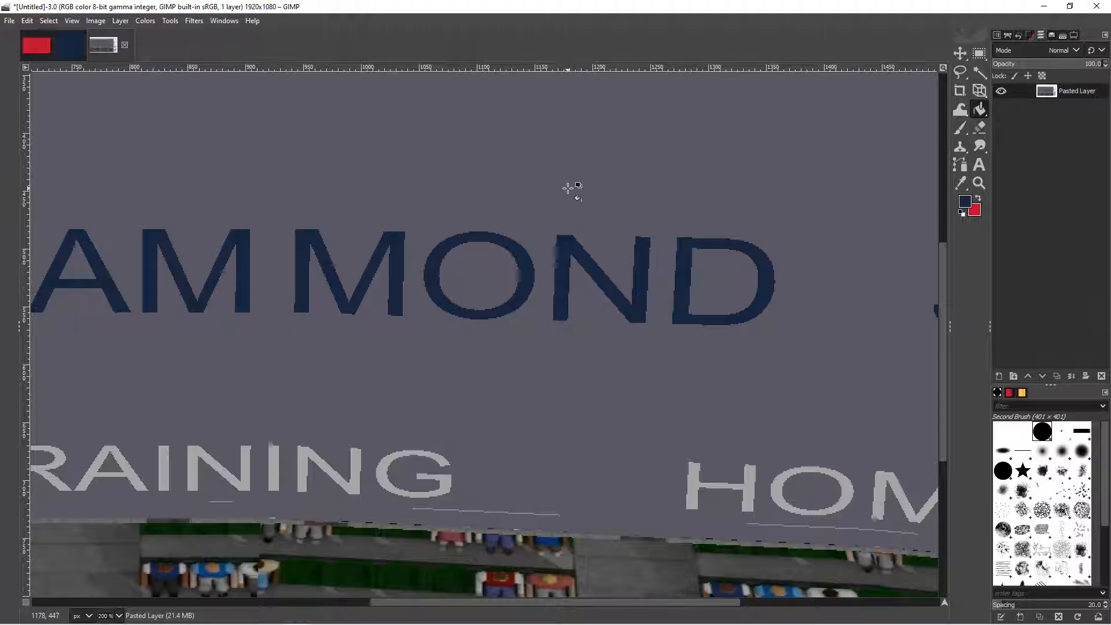
pyautogui.click(958, 187)
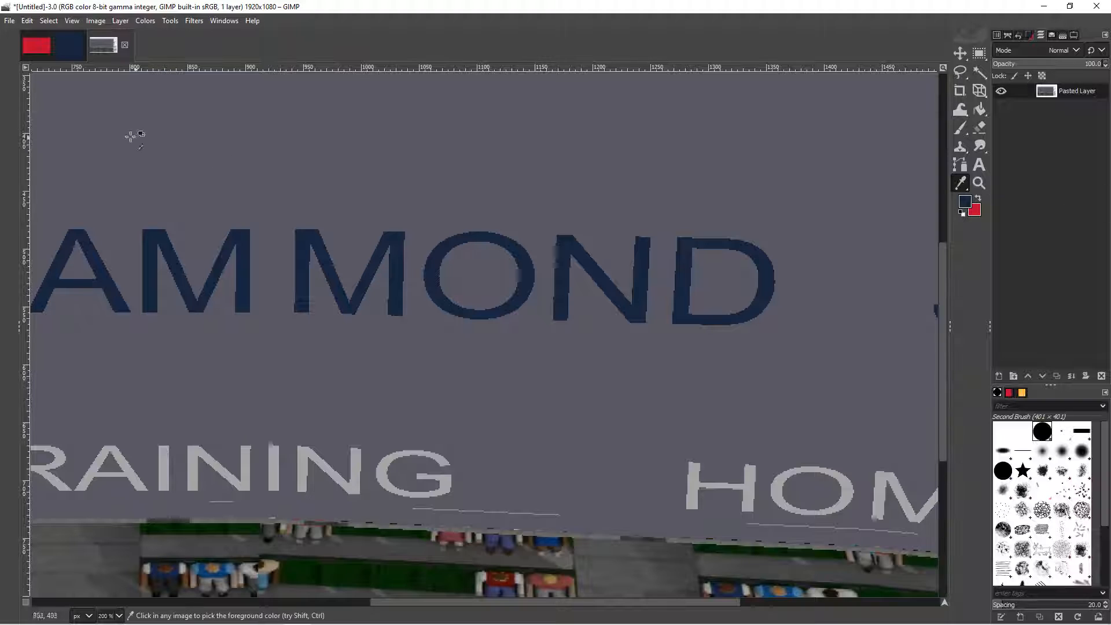
pyautogui.click(74, 50)
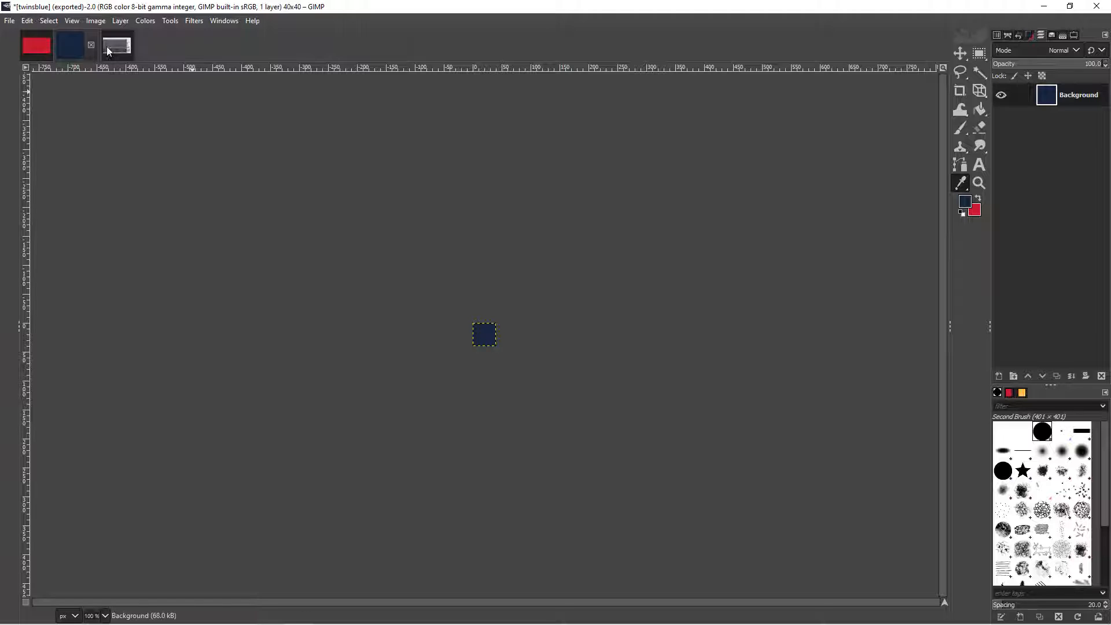
# - Switch back to SketchUp and explode the HAM component of the HAMMOND STADIUM sign
pyautogui.moveTo(291, 617)
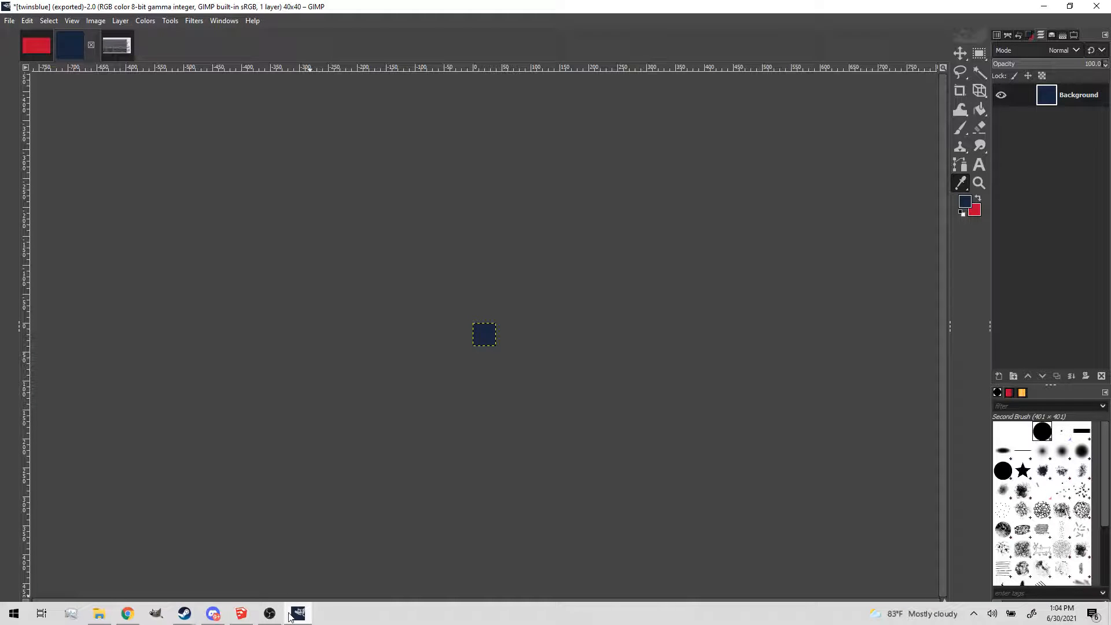
pyautogui.click(242, 614)
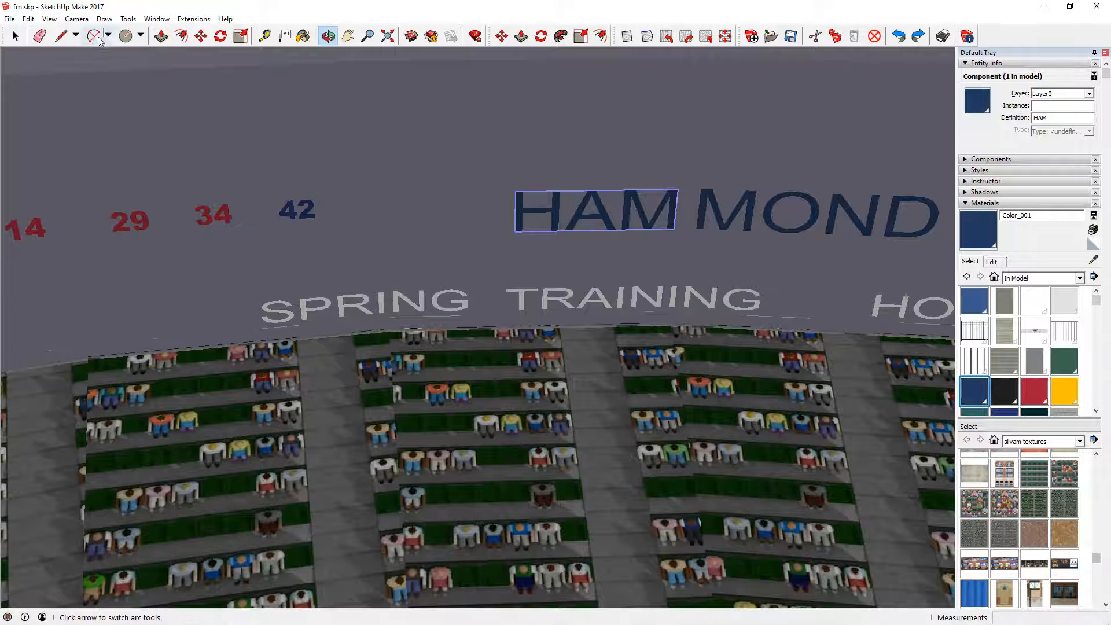
pyautogui.click(16, 35)
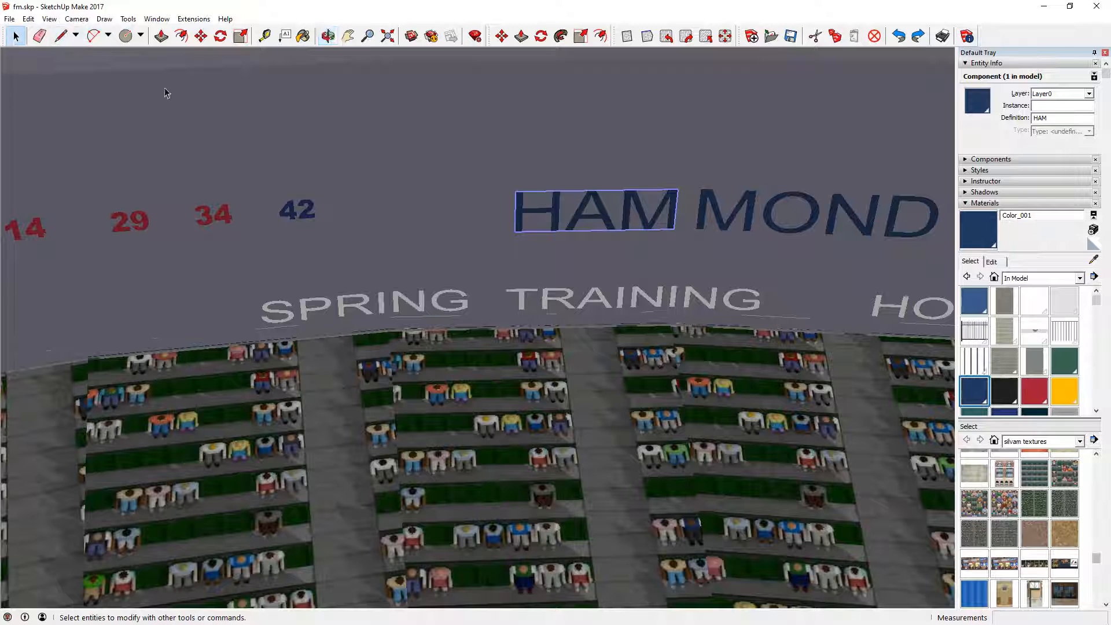
pyautogui.rightClick(601, 207)
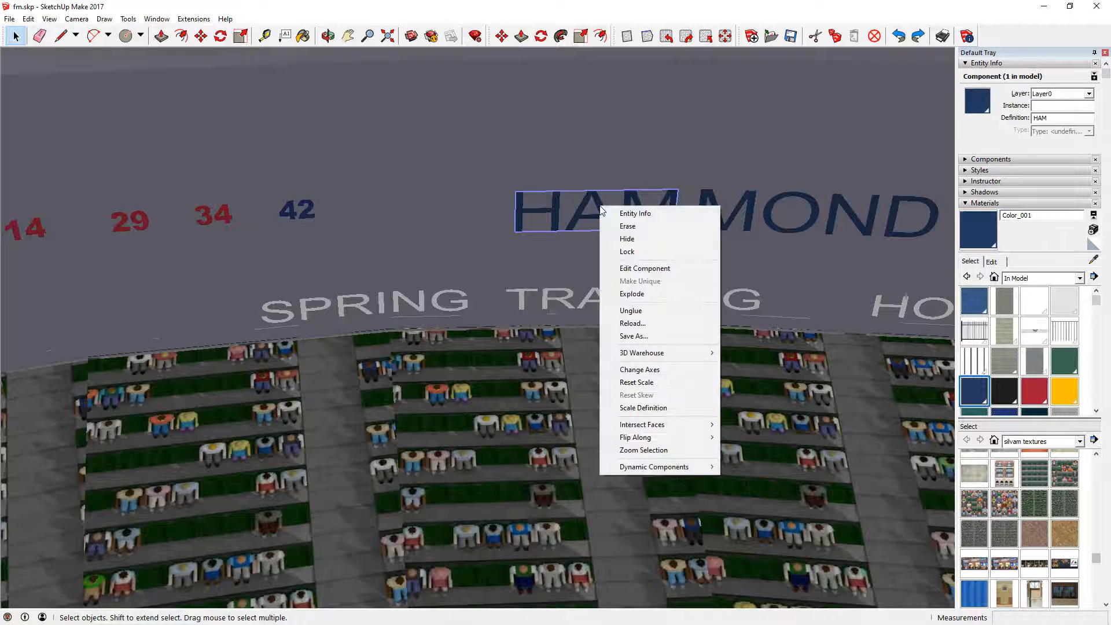
pyautogui.click(664, 297)
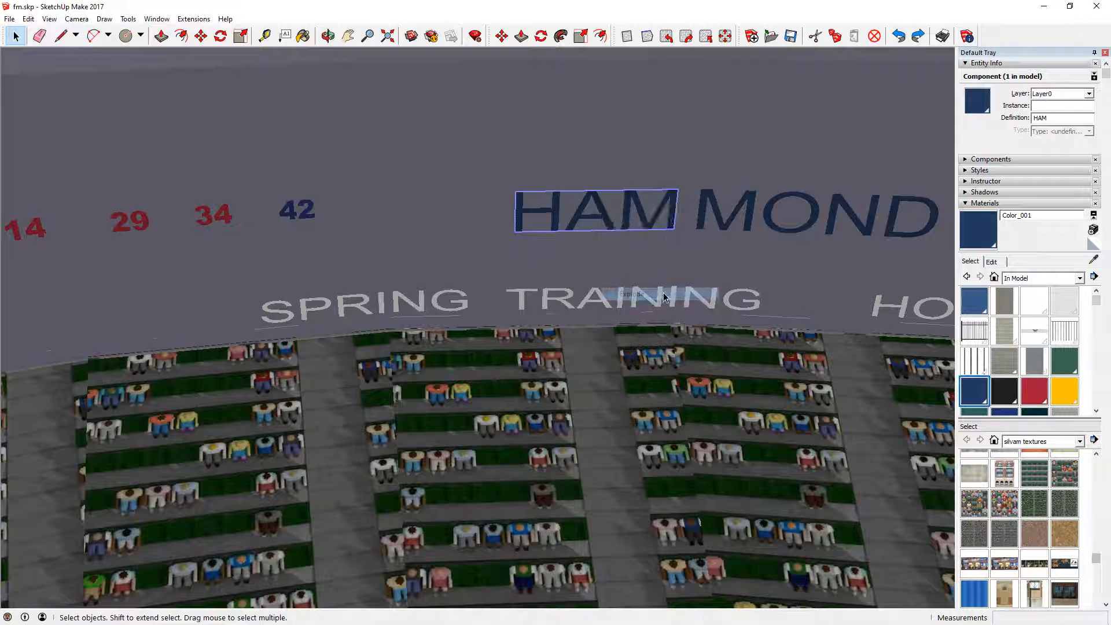
# - Import twinsblue.png as a texture and place it on the face of the sign's letter H
pyautogui.click(606, 220)
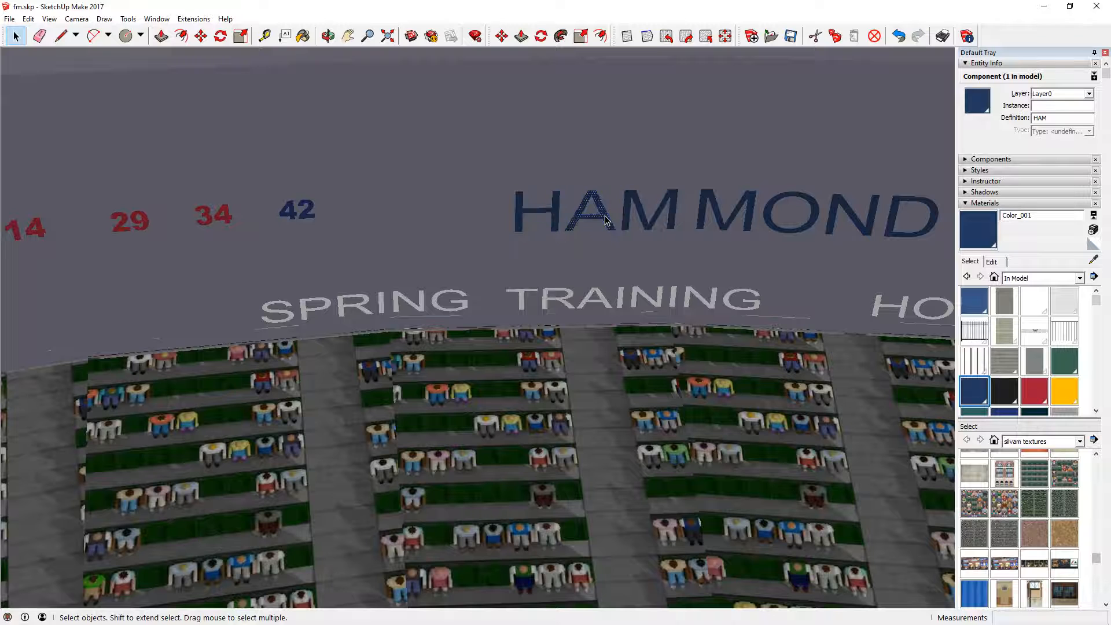
pyautogui.scroll(5, 606, 220)
pyautogui.click(442, 211)
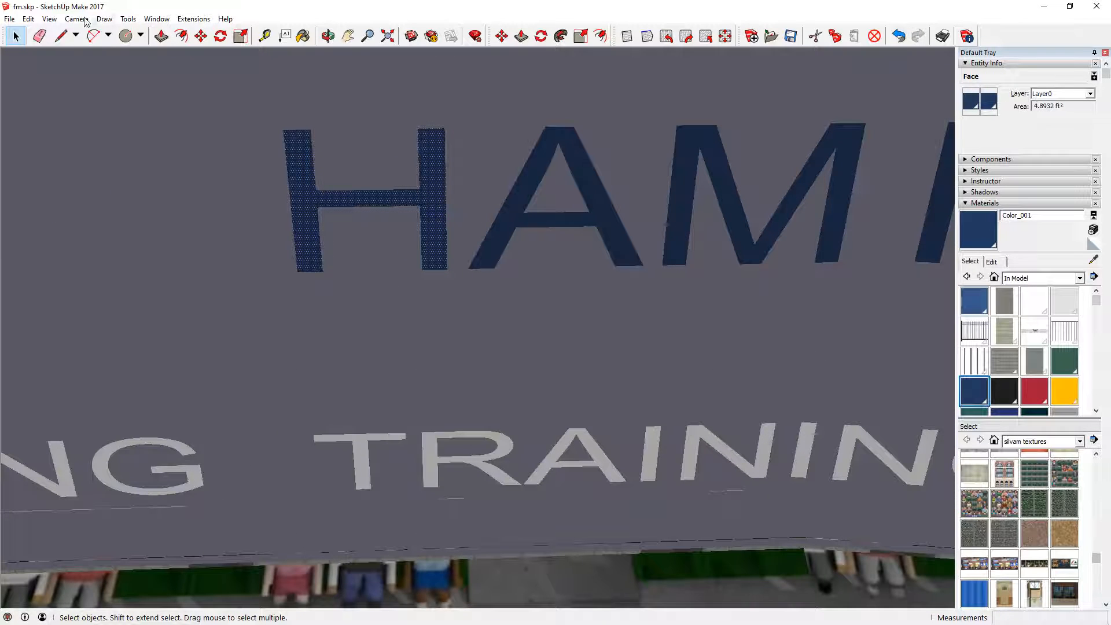
pyautogui.click(9, 18)
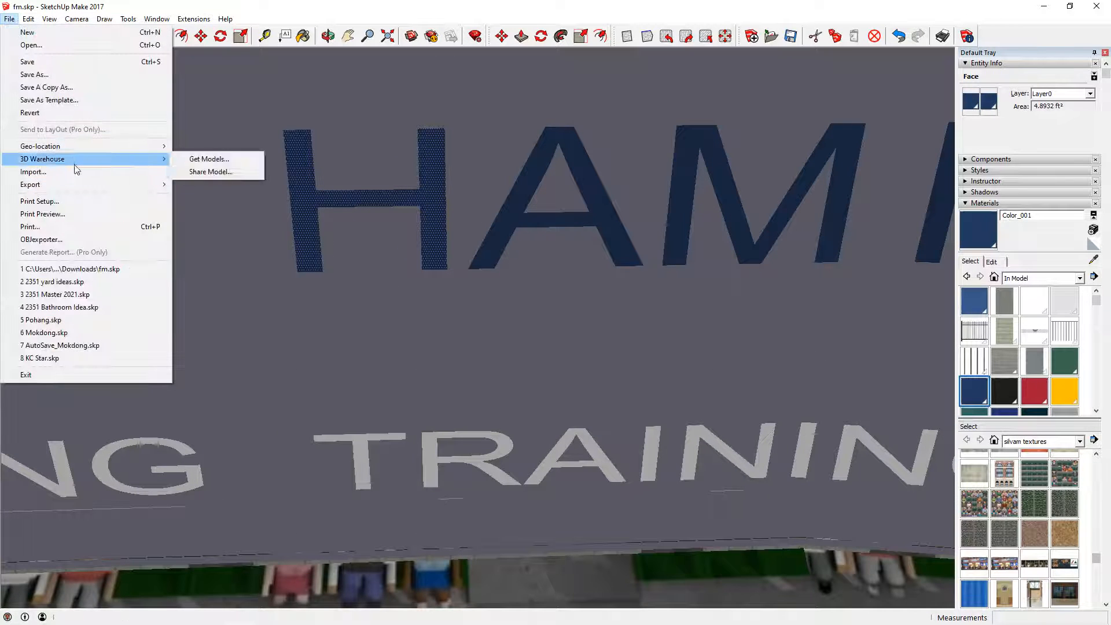
pyautogui.click(76, 169)
pyautogui.click(498, 272)
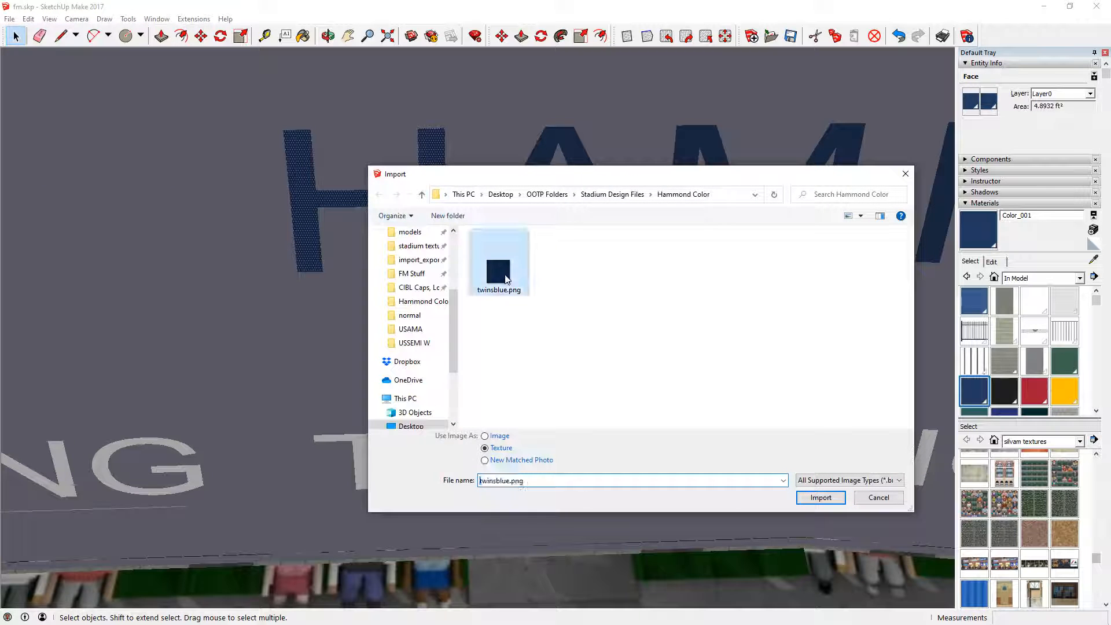
pyautogui.click(821, 497)
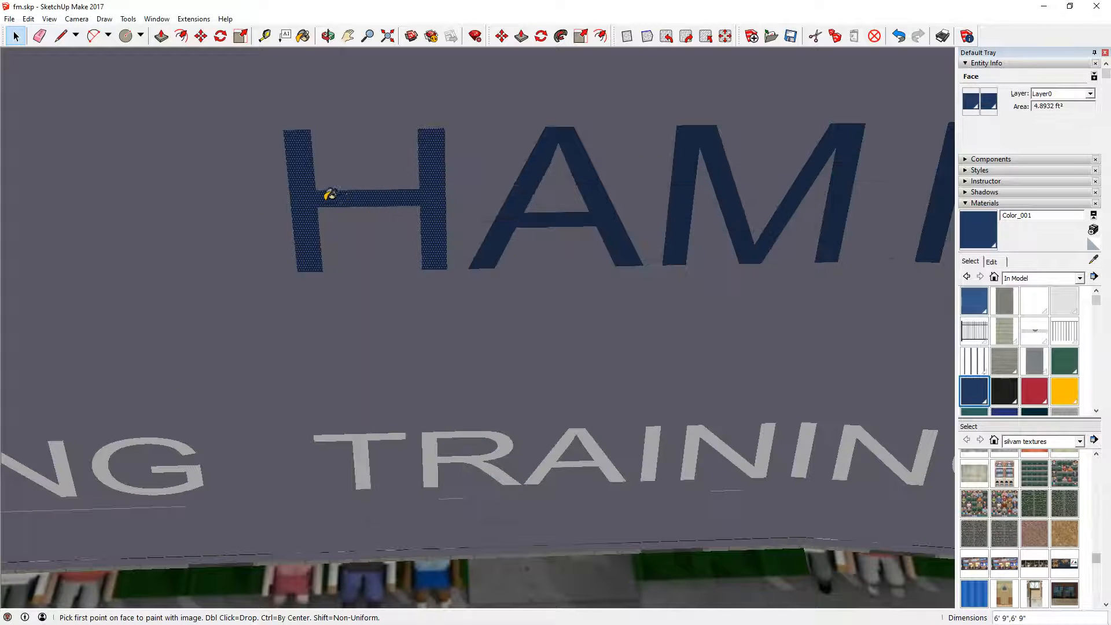
pyautogui.click(308, 204)
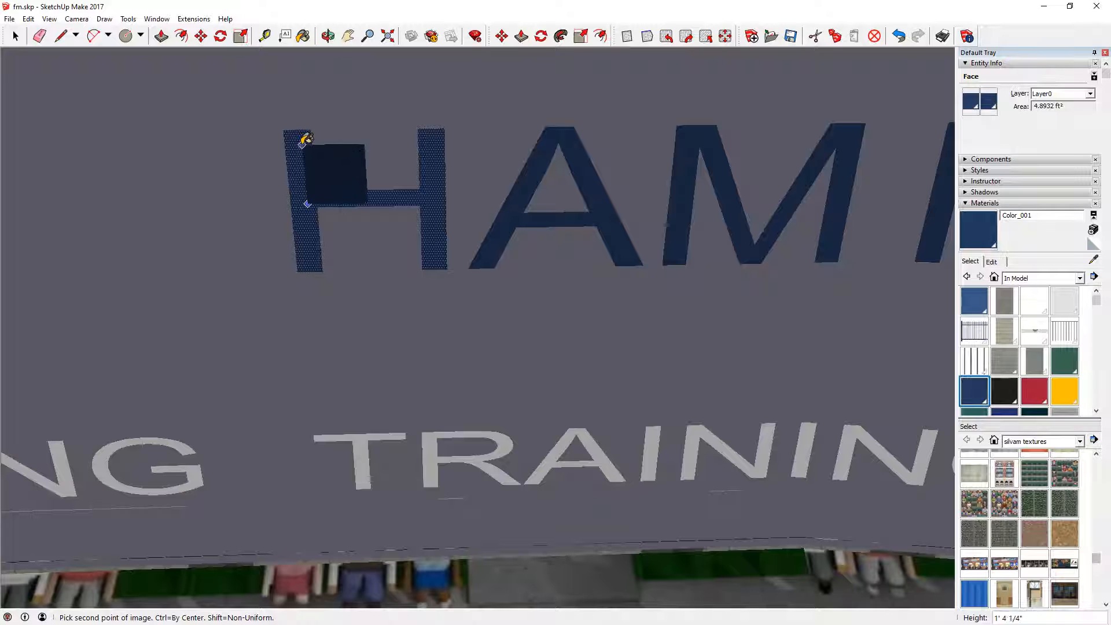
pyautogui.press('Escape')
pyautogui.press('space')
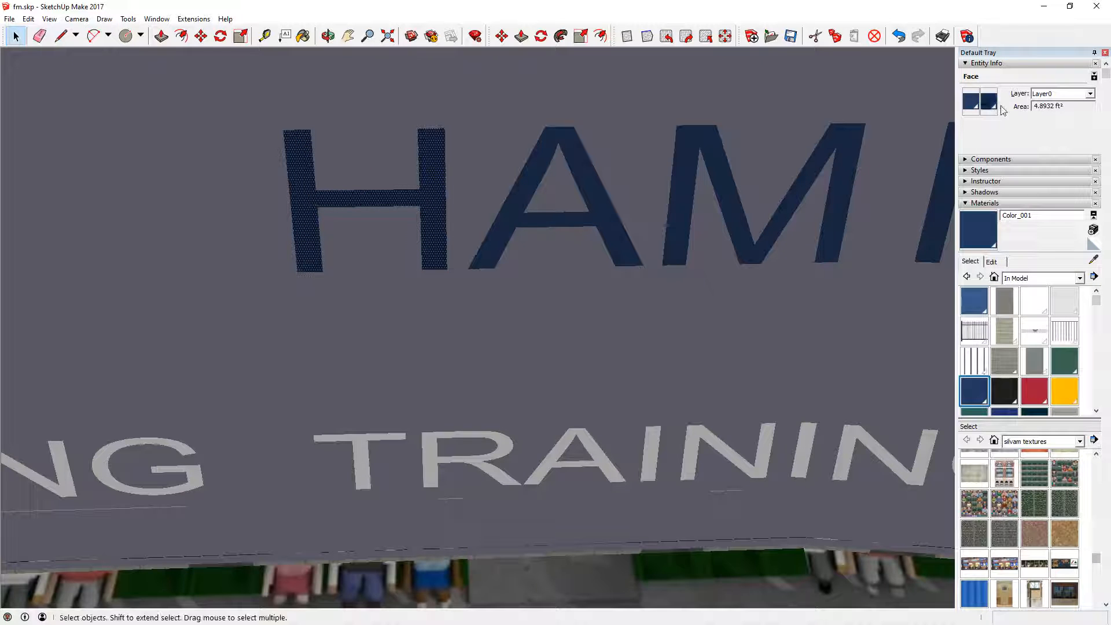
# - Set the front paint of the letter H to the imported dark blue texture
pyautogui.click(973, 104)
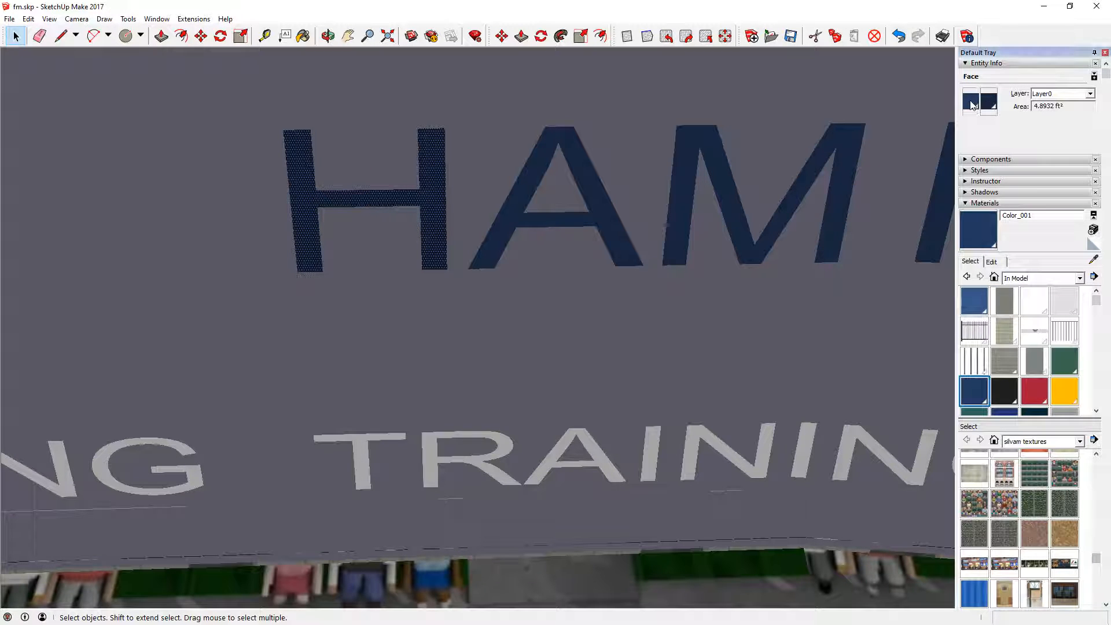
pyautogui.moveTo(551, 312); pyautogui.dragTo(551, 339)
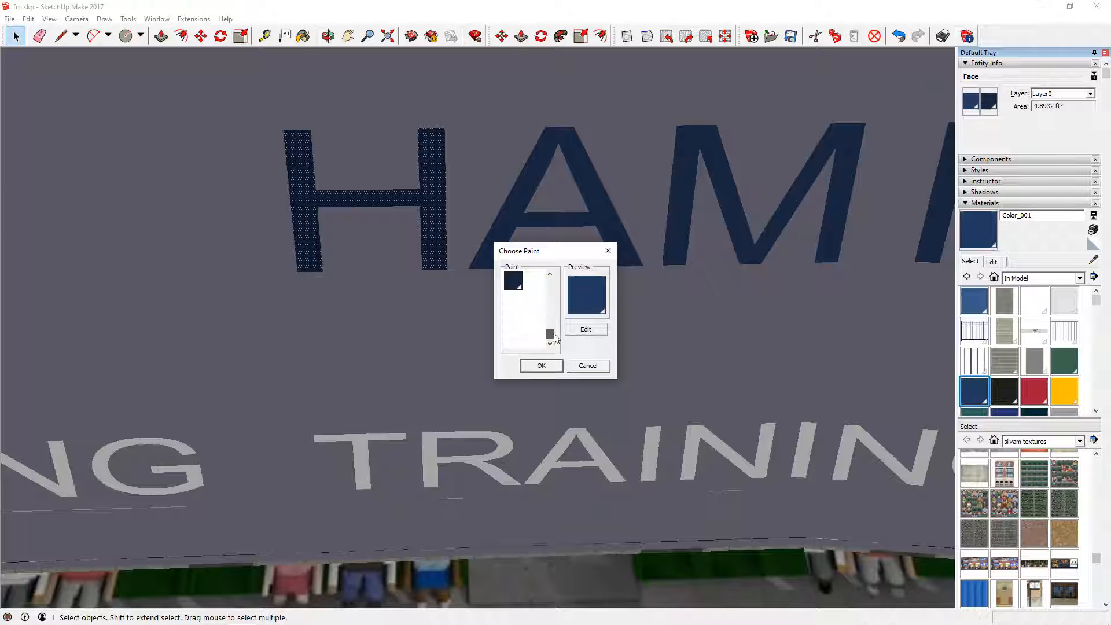
pyautogui.click(513, 280)
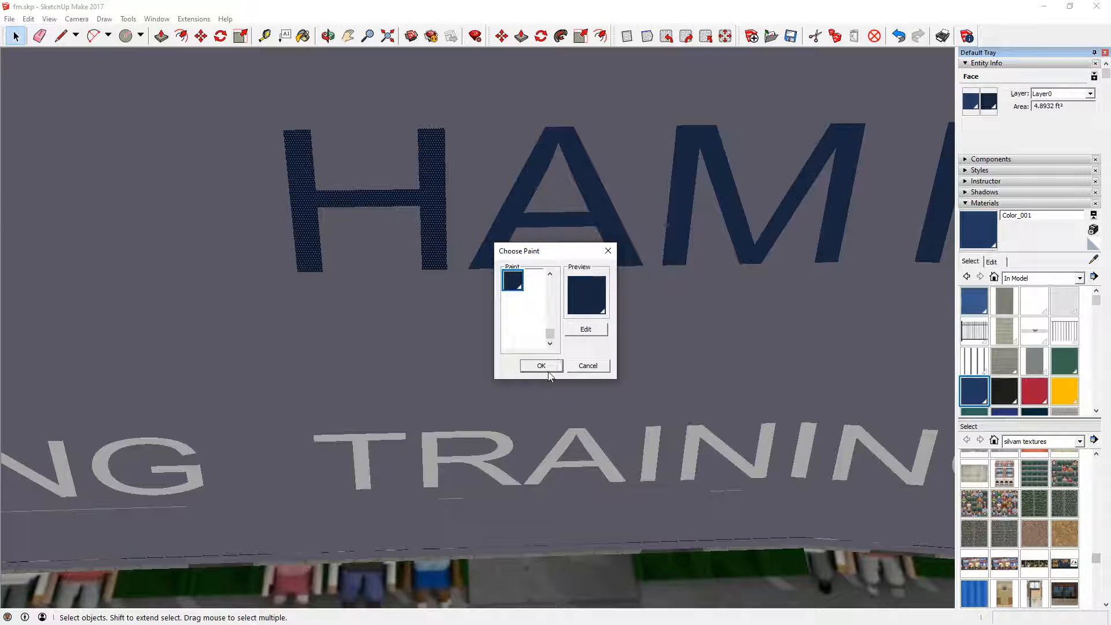
pyautogui.click(543, 366)
# - Select everything that has the same material as the letter A in HAMMOND
pyautogui.click(521, 201)
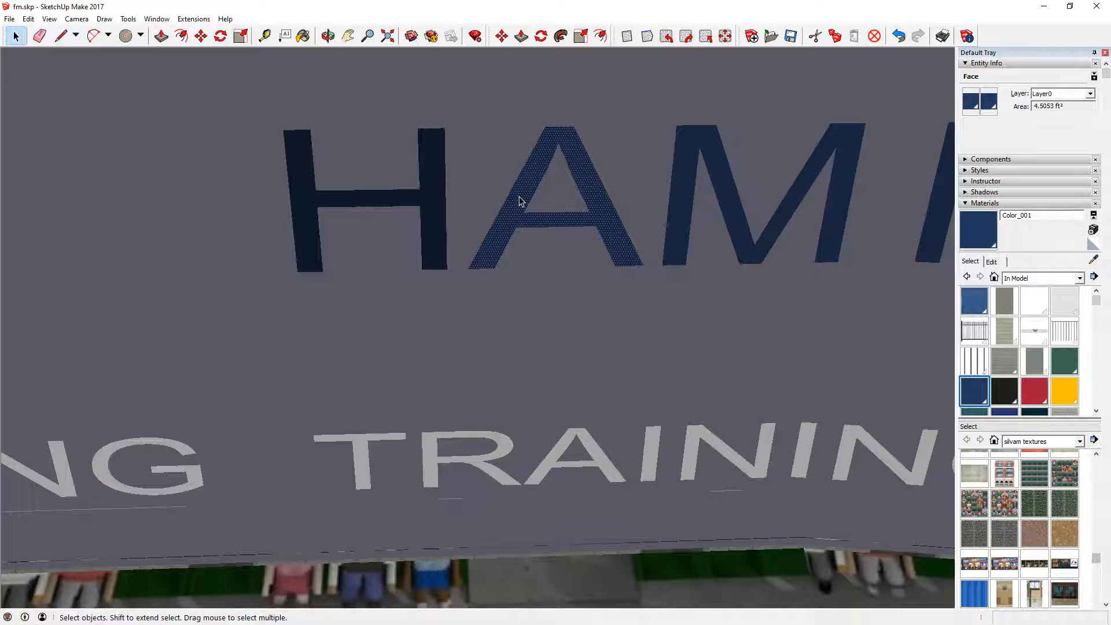
pyautogui.rightClick(520, 201)
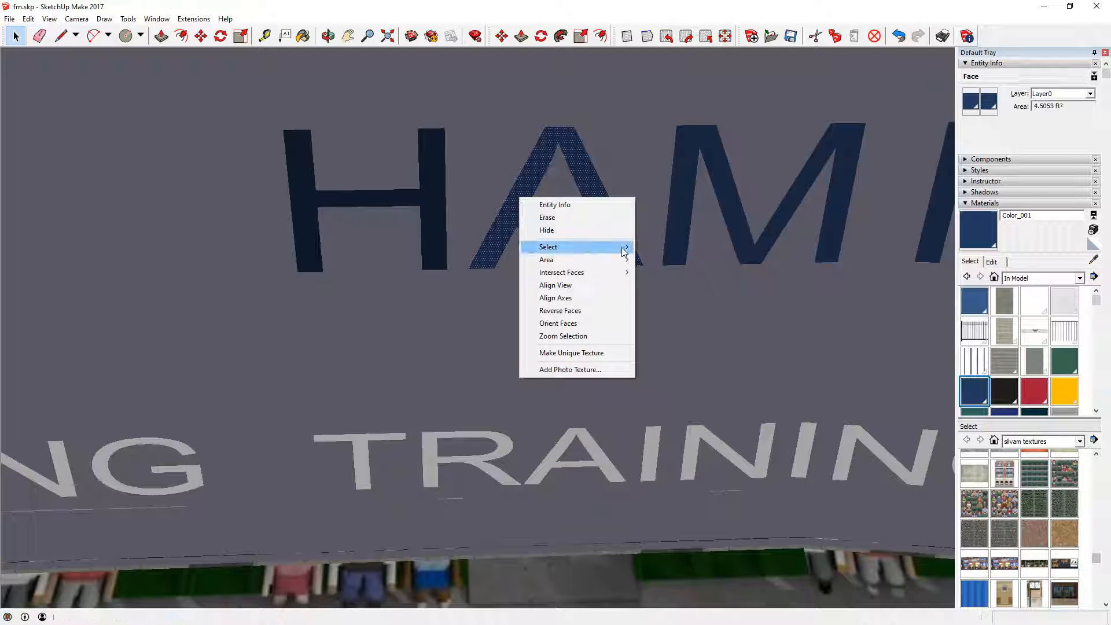
pyautogui.moveTo(624, 250)
pyautogui.click(731, 302)
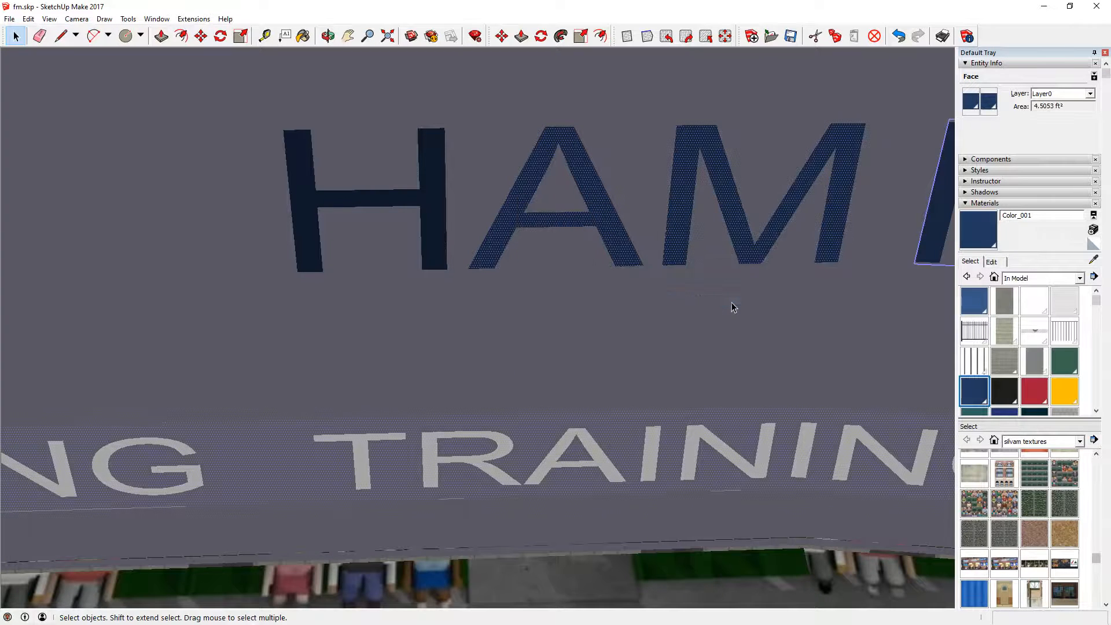
# - Explode the selected MOND and STADIUM lettering components of the sign
pyautogui.scroll(-3, 415, 374)
pyautogui.scroll(-2, 416, 370)
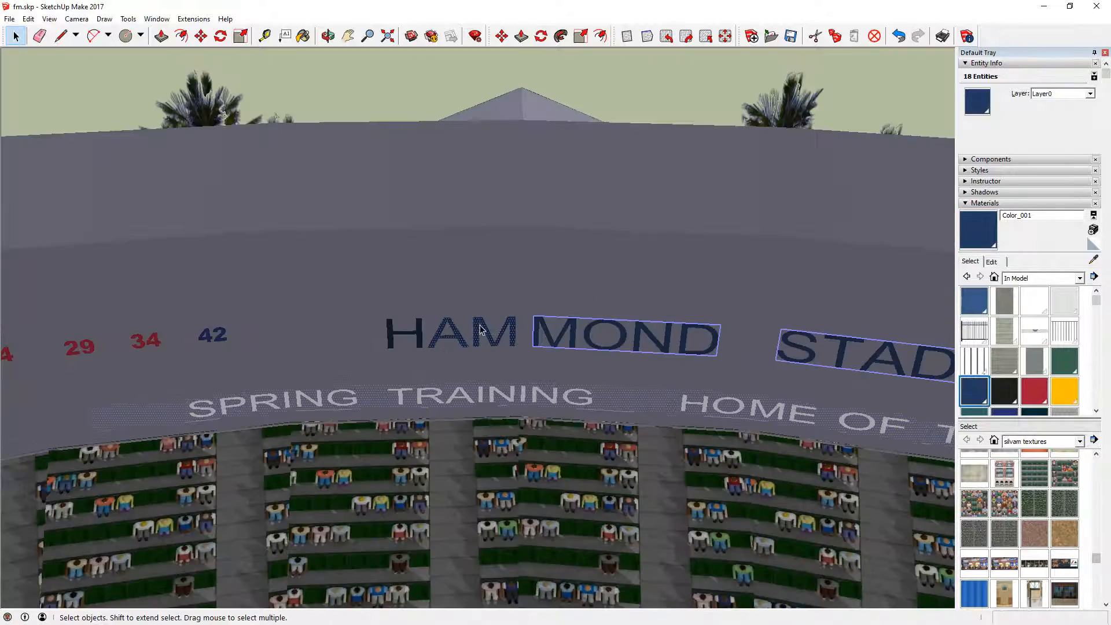
pyautogui.scroll(1, 480, 330)
pyautogui.scroll(-2, 457, 345)
pyautogui.scroll(-1, 521, 429)
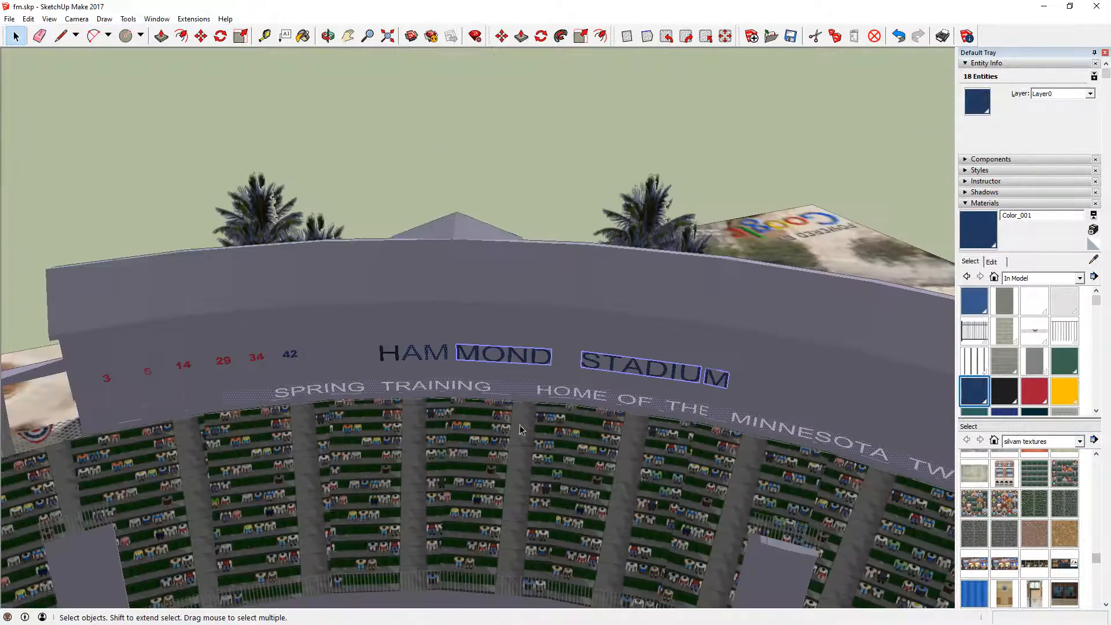
pyautogui.scroll(1, 643, 472)
pyautogui.scroll(-2, 608, 429)
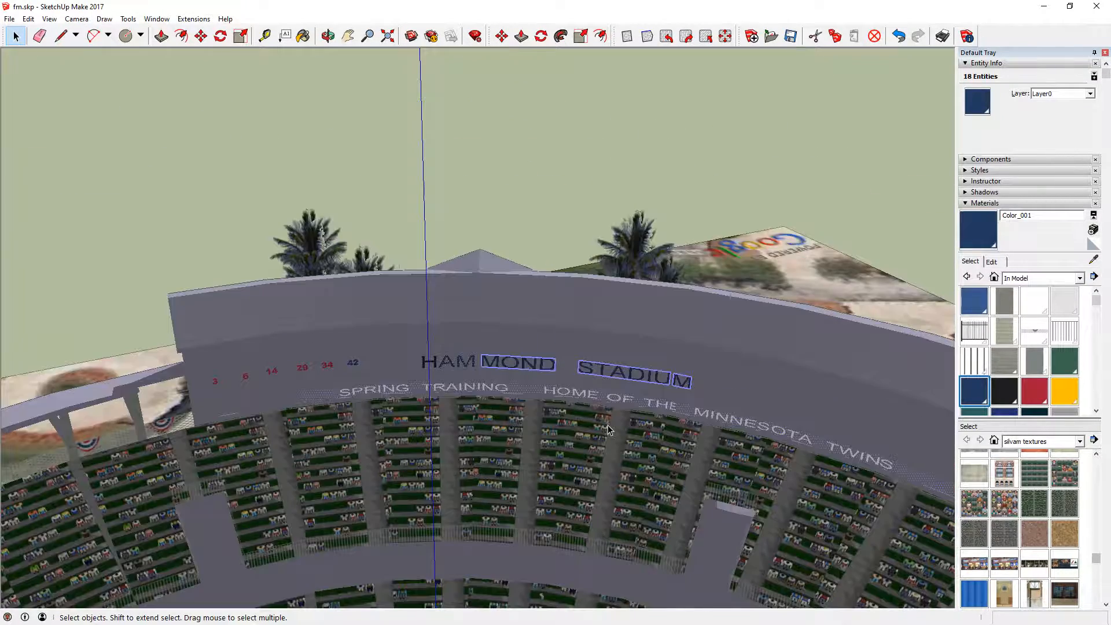
pyautogui.scroll(2, 605, 425)
pyautogui.scroll(2, 568, 227)
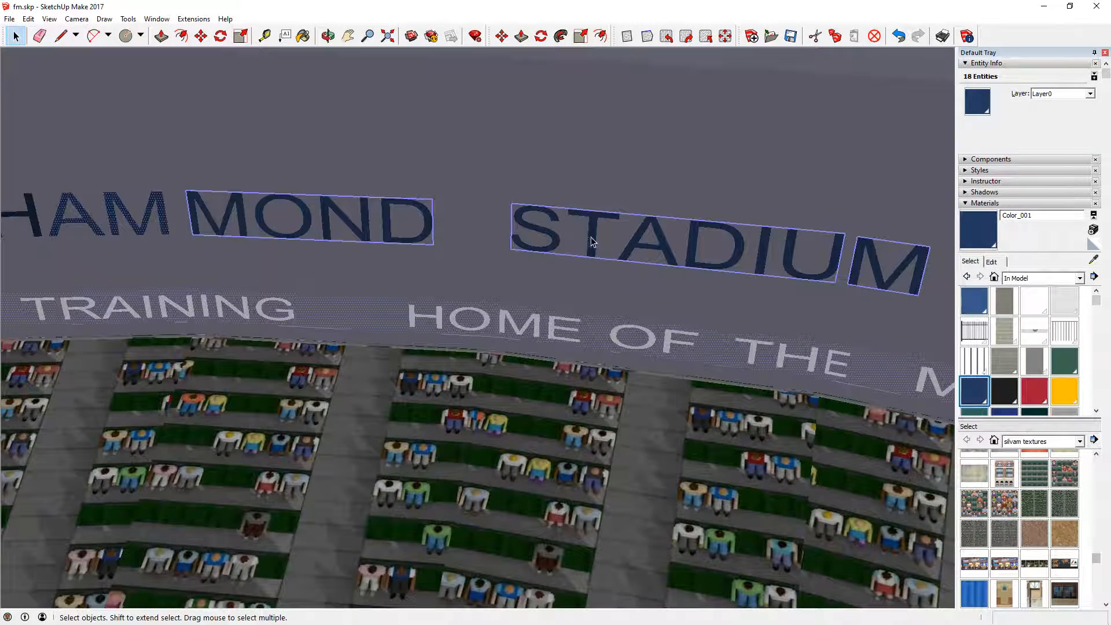
pyautogui.rightClick(590, 236)
pyautogui.click(653, 299)
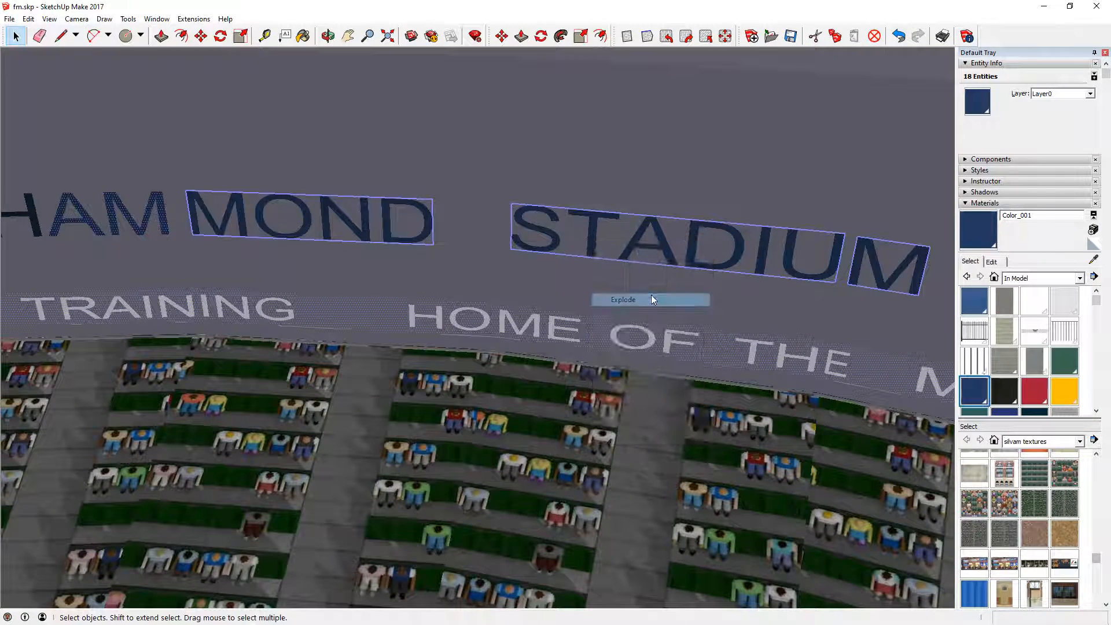
# - Select all faces with the same material as the letter T in STADIUM
pyautogui.scroll(-1, 523, 269)
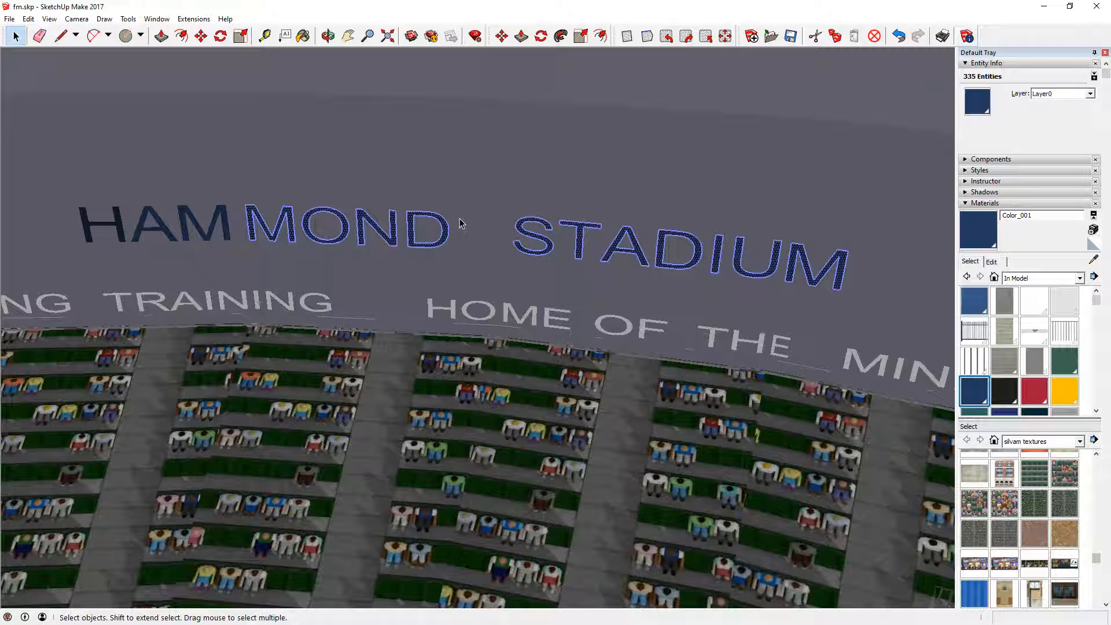
pyautogui.scroll(5, 570, 243)
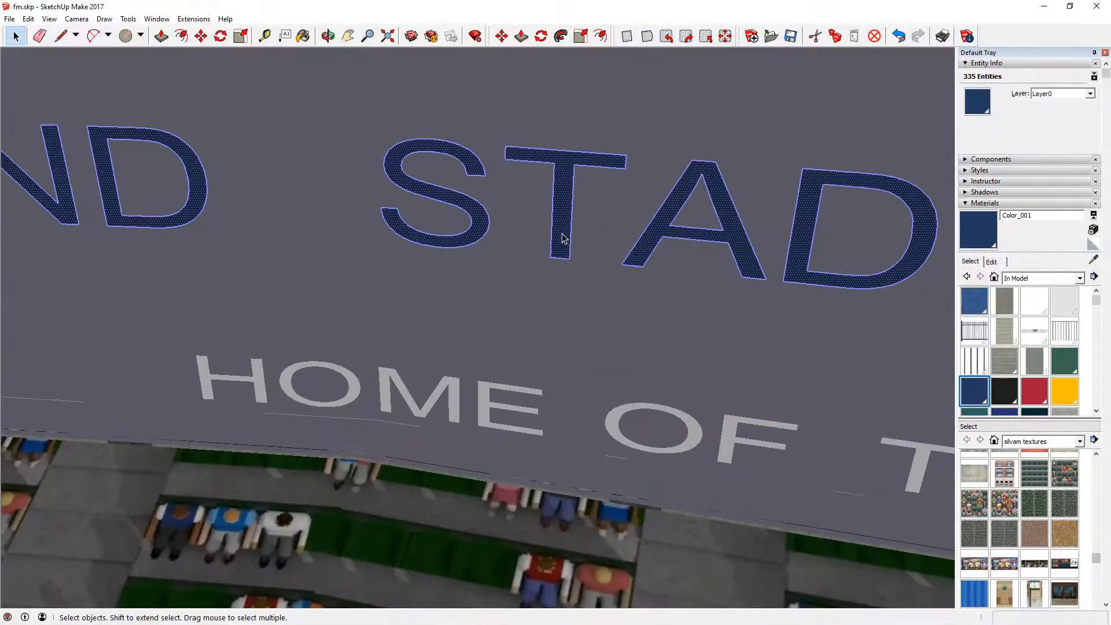
pyautogui.rightClick(563, 237)
pyautogui.moveTo(649, 283)
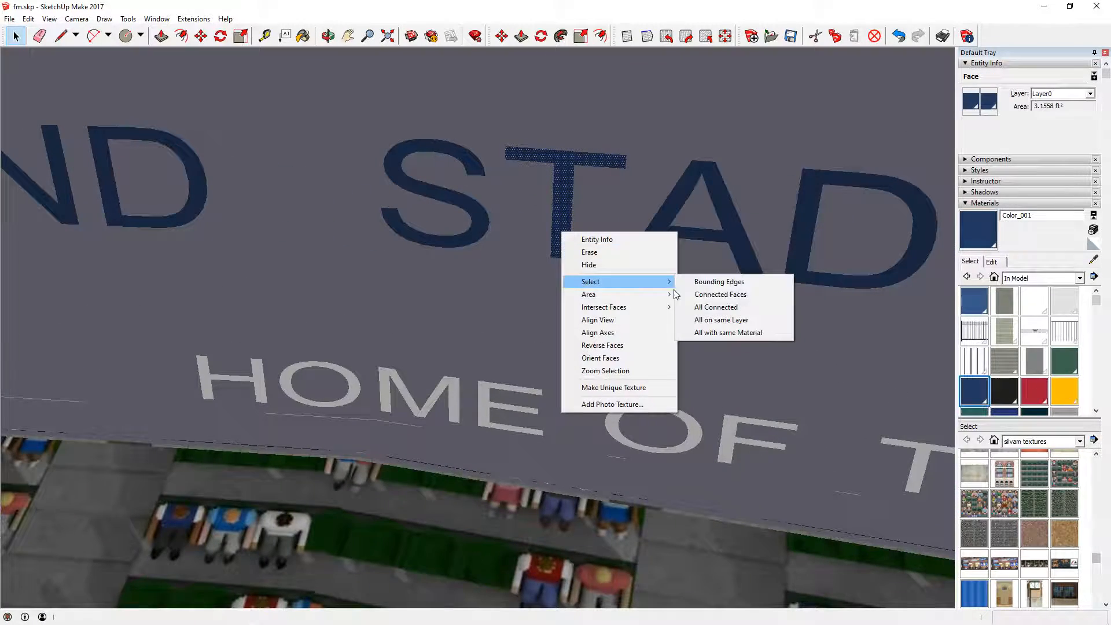
pyautogui.click(718, 327)
pyautogui.scroll(-4, 707, 311)
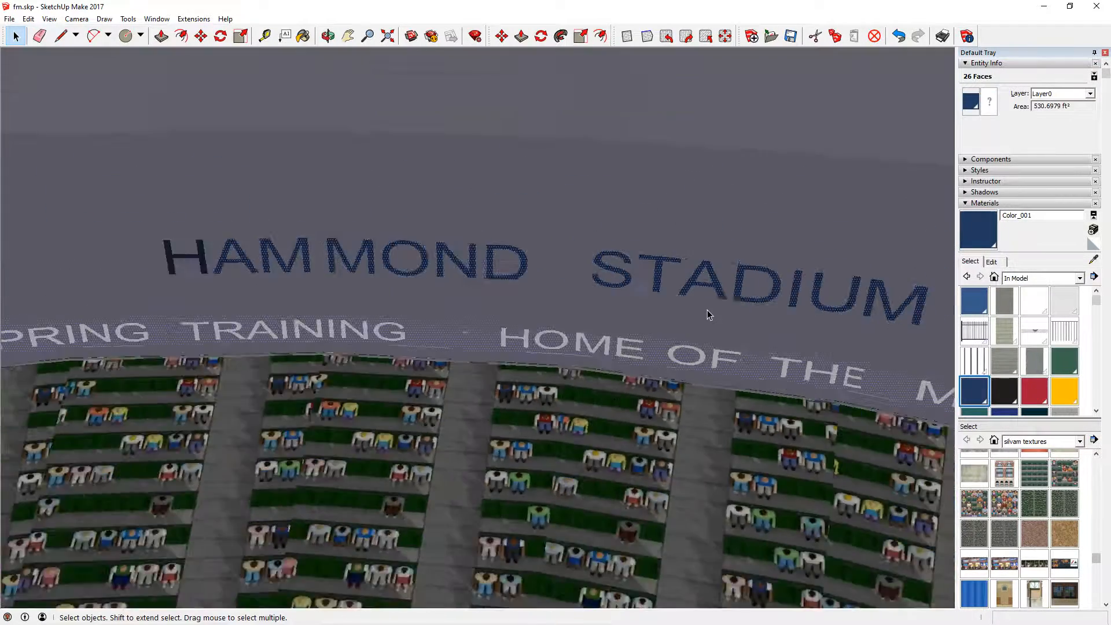
pyautogui.scroll(-2, 1008, 399)
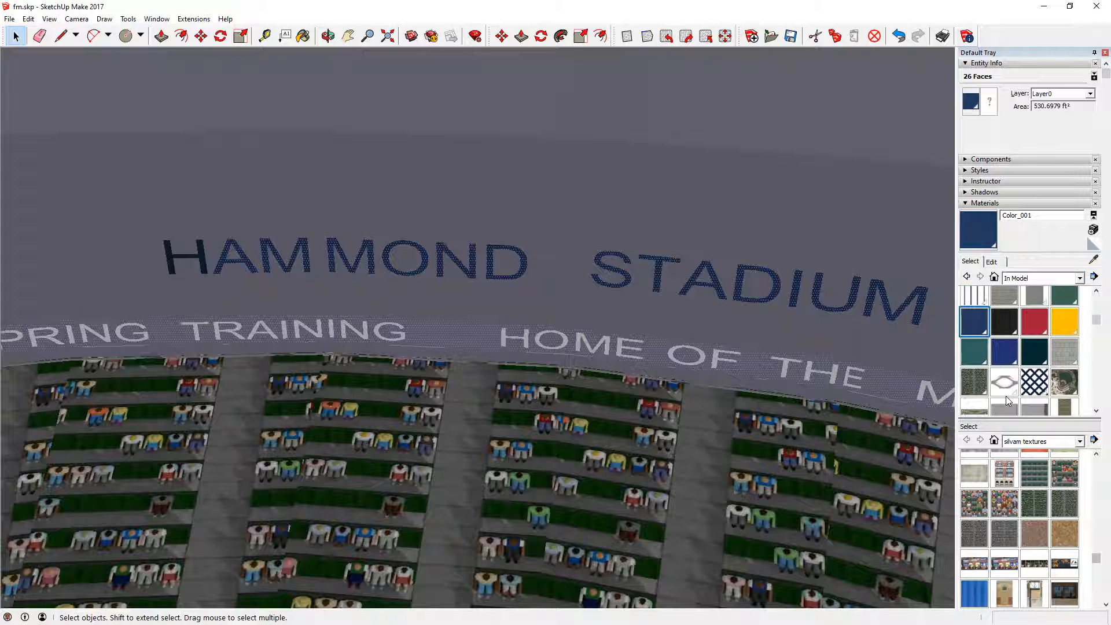
# - Set the front paint of the selected HAMMOND STADIUM lettering and banner faces to the imported dark blue texture
pyautogui.click(972, 101)
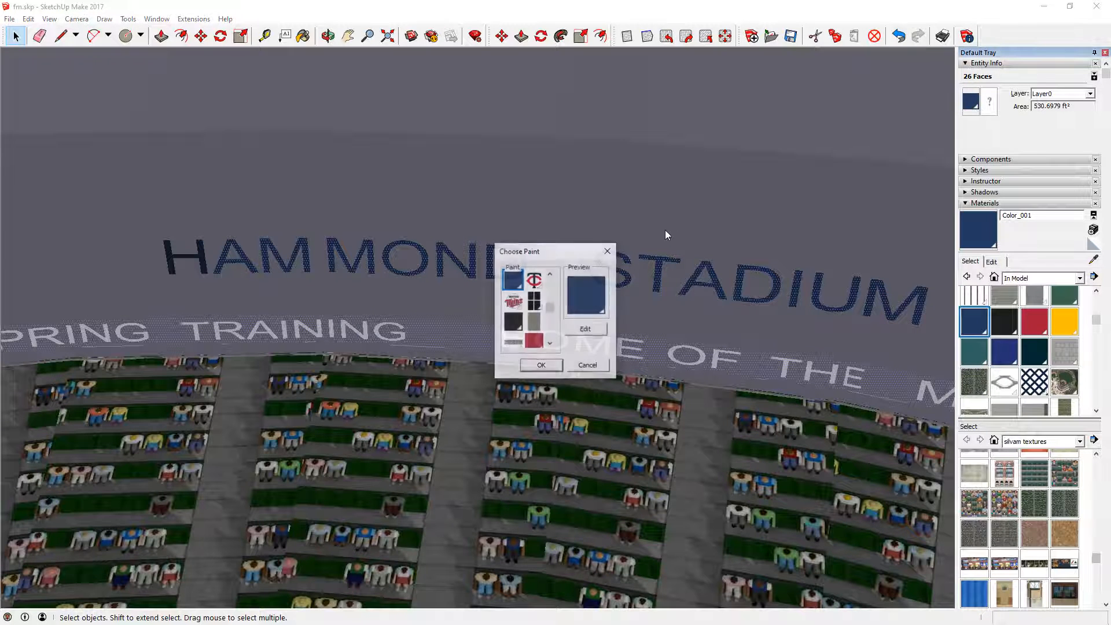
pyautogui.moveTo(550, 307); pyautogui.dragTo(559, 351)
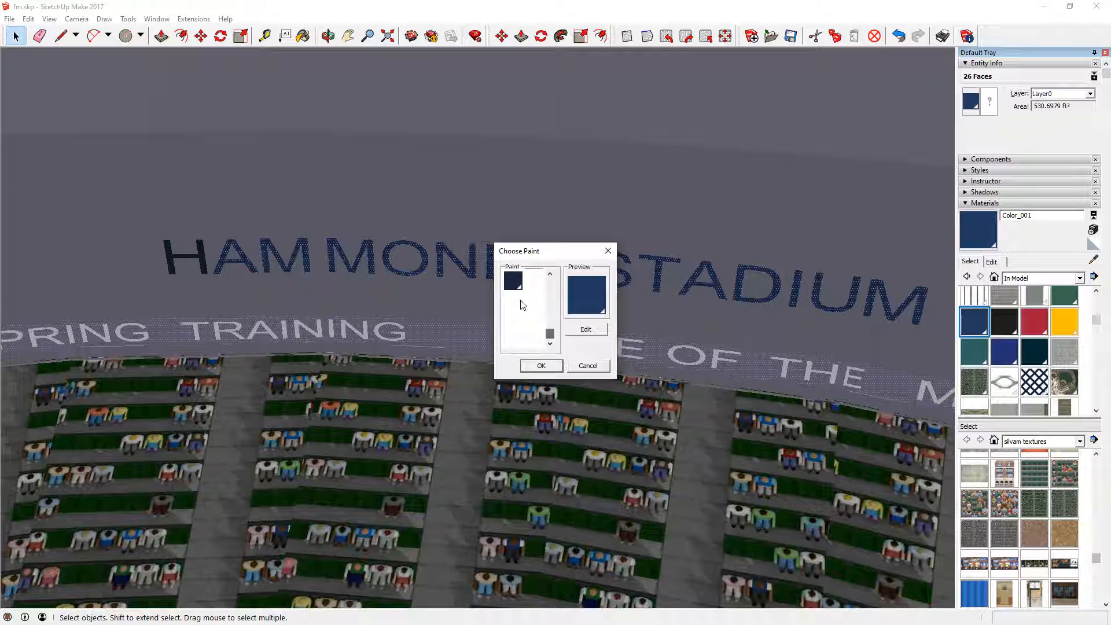
pyautogui.click(513, 282)
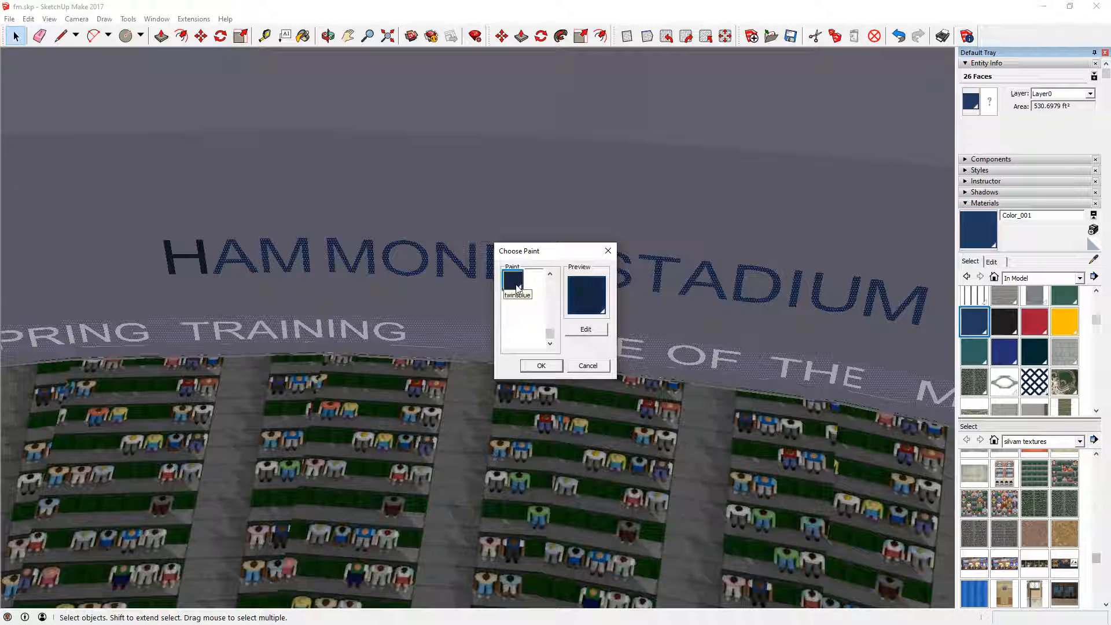
pyautogui.click(543, 367)
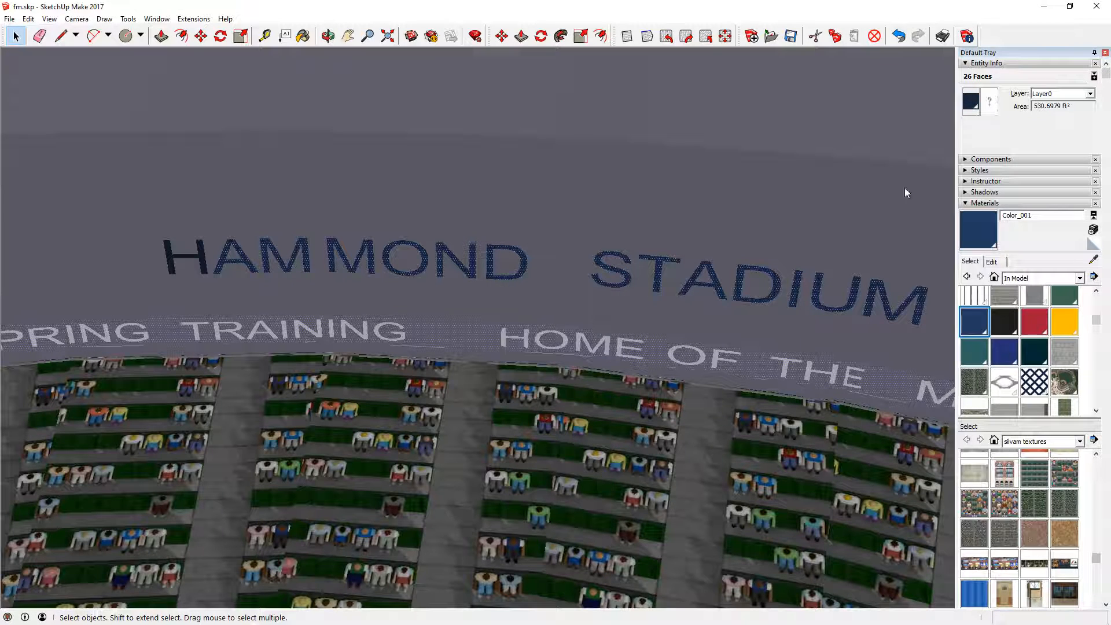
# - Set the back paint of the same selected lettering and banner faces to the imported dark blue texture
pyautogui.click(990, 101)
pyautogui.moveTo(550, 285); pyautogui.dragTo(569, 358)
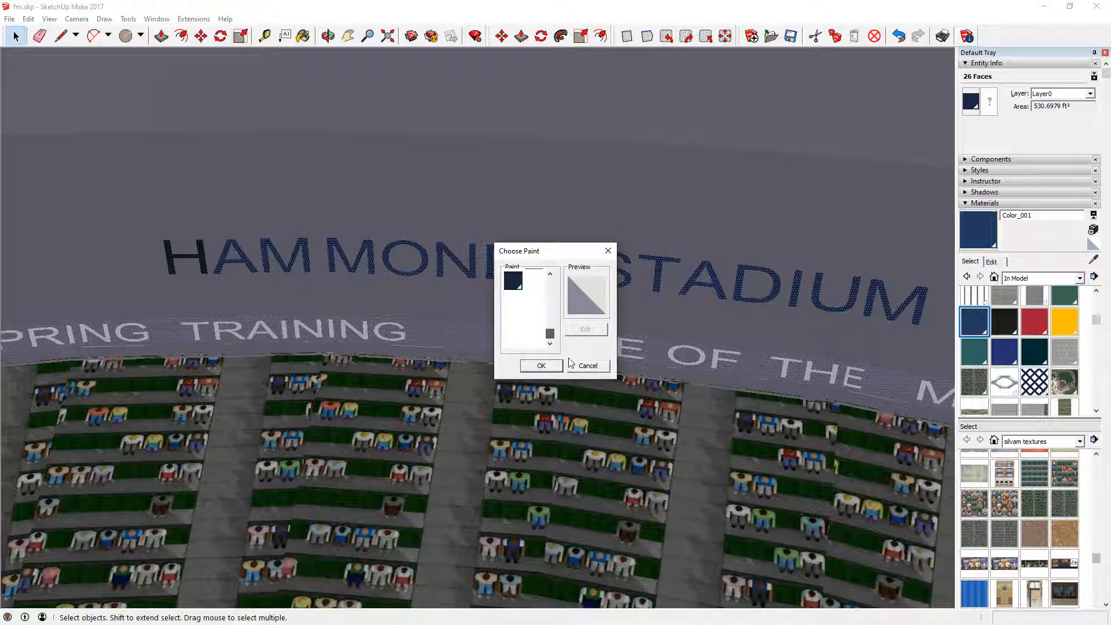
pyautogui.click(513, 282)
pyautogui.click(542, 366)
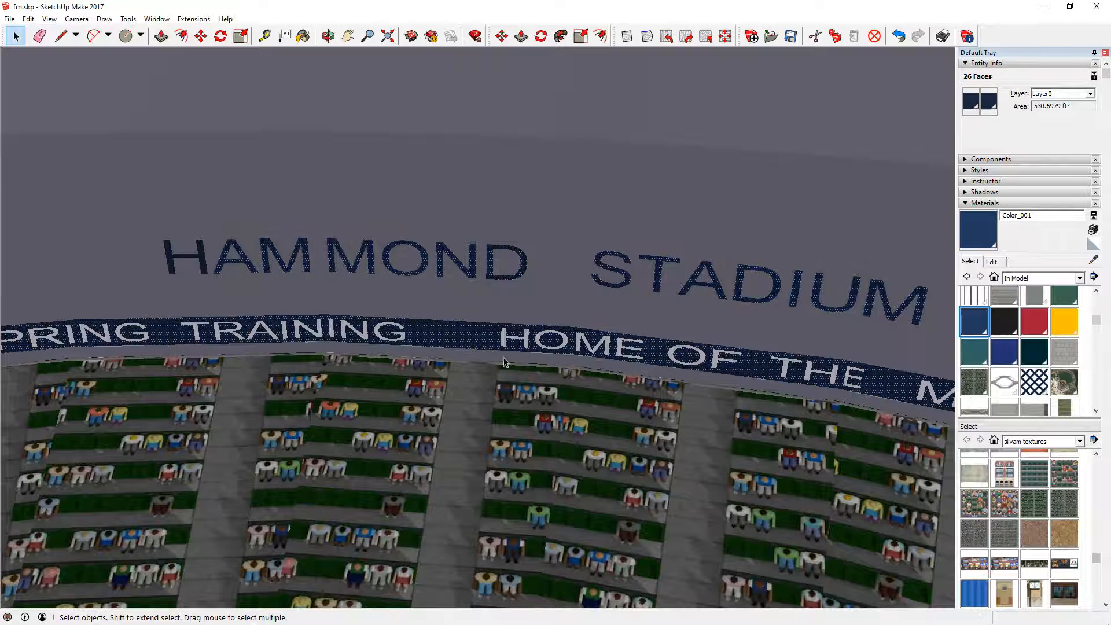
pyautogui.click(470, 326)
pyautogui.scroll(-2, 517, 327)
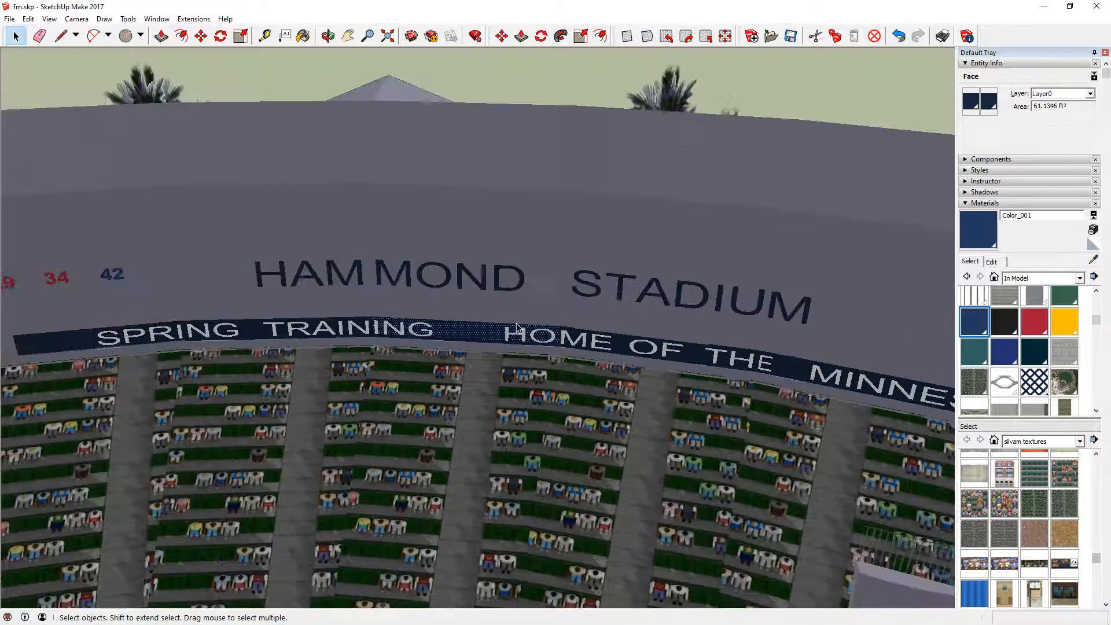
pyautogui.scroll(-2, 517, 327)
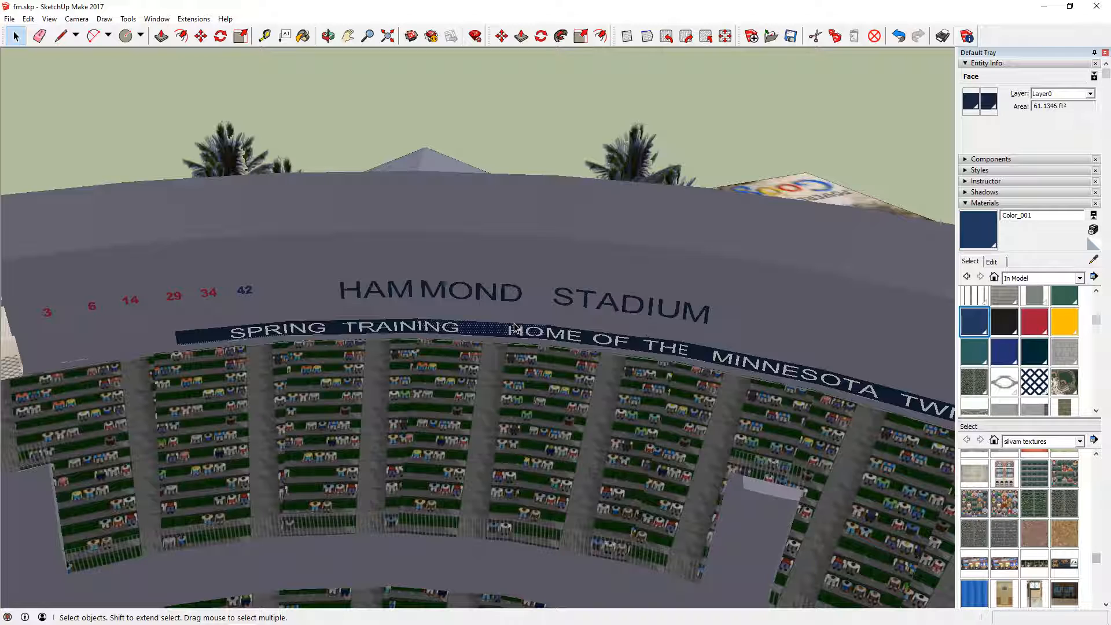
pyautogui.moveTo(400, 623)
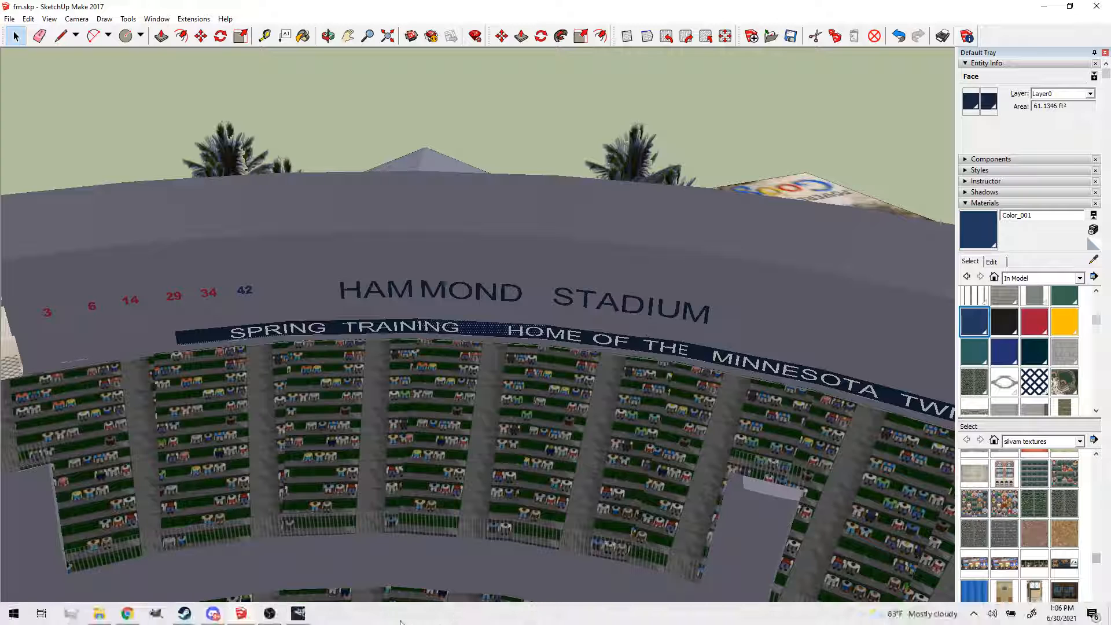
pyautogui.click(298, 613)
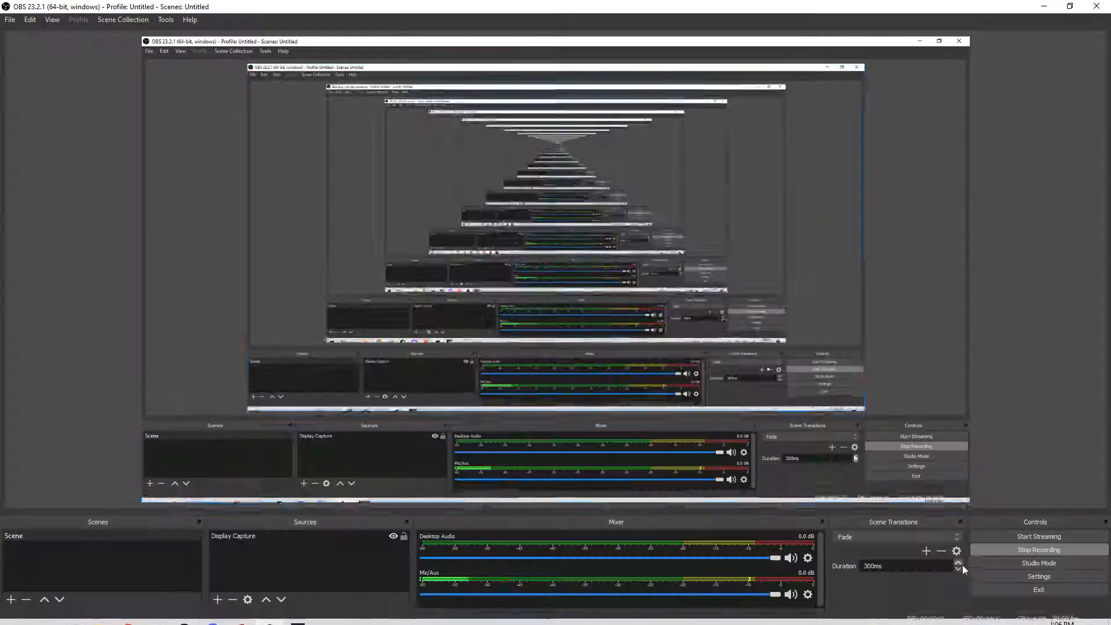